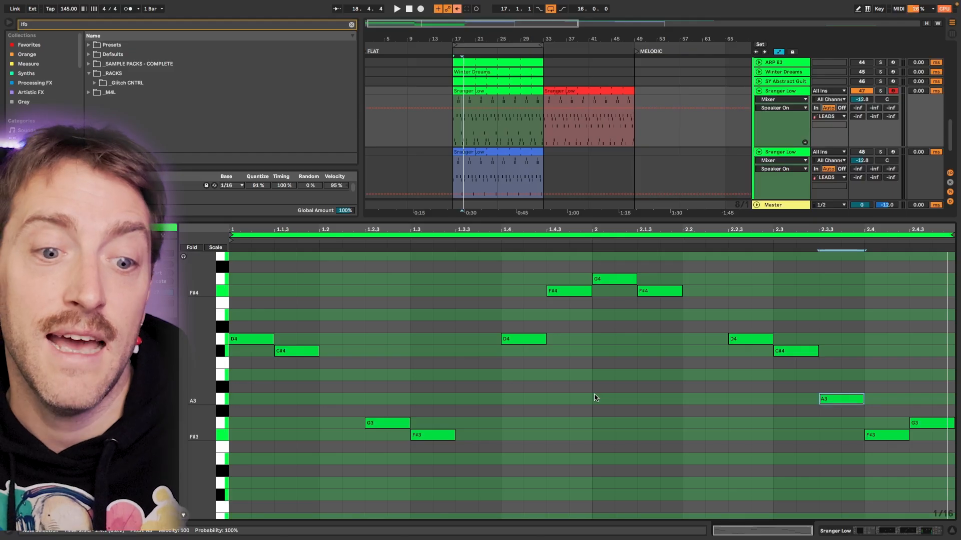
Step: Try starting the G3 note at 1.2.3 and the D4 note at 1.4 a sixteenth earlier, and restore both notes
{"action": "left_click_drag", "start_coordinate": [376, 399], "coordinate": [392, 433]}
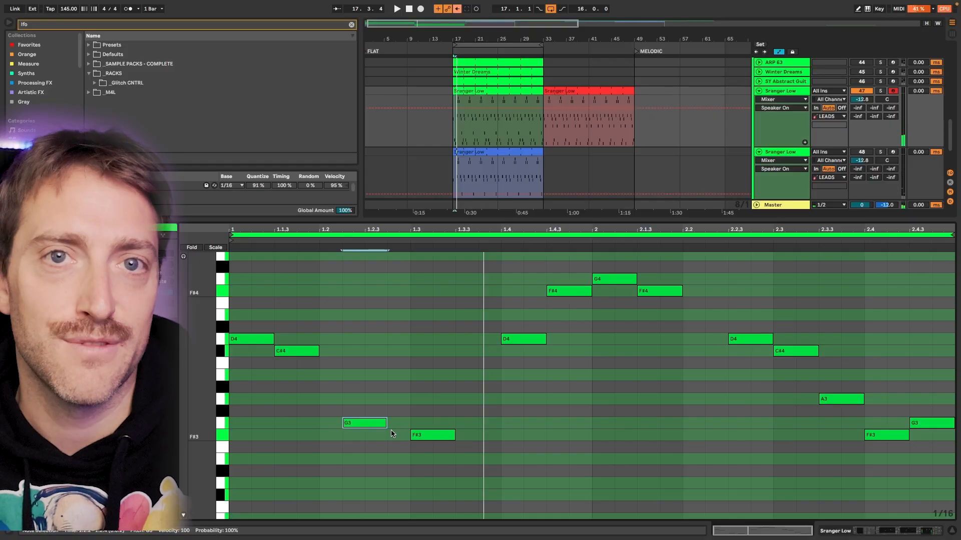
{"action": "key", "text": "Right"}
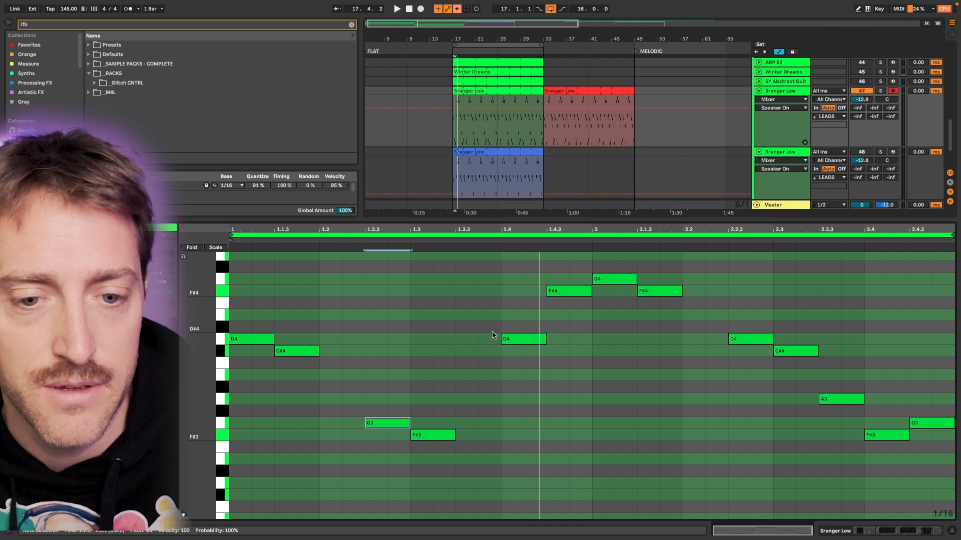
{"action": "left_click_drag", "start_coordinate": [517, 340], "coordinate": [540, 339]}
{"action": "key", "text": "space"}
{"action": "key", "text": "space"}
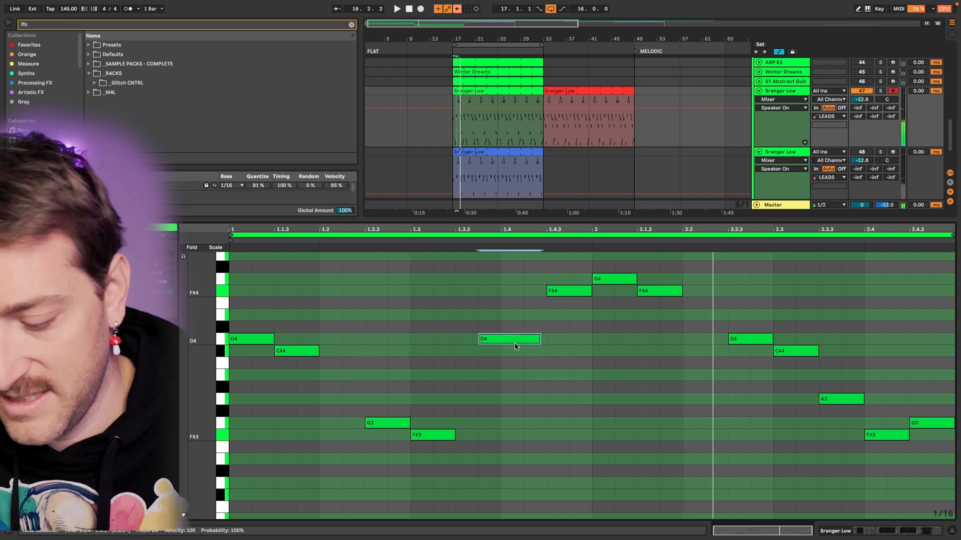
{"action": "key", "text": "ctrl+z"}
{"action": "key", "text": "ctrl+z"}
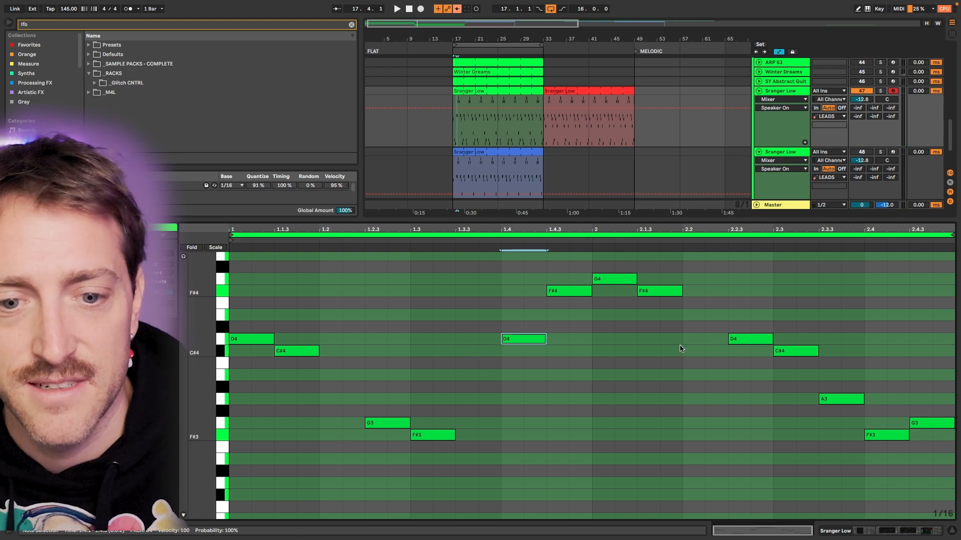
Step: Try extending the D4 note at 2.2.3 back to 2.2.2, audition the clip, and restore the note's start and length
{"action": "key", "text": "space"}
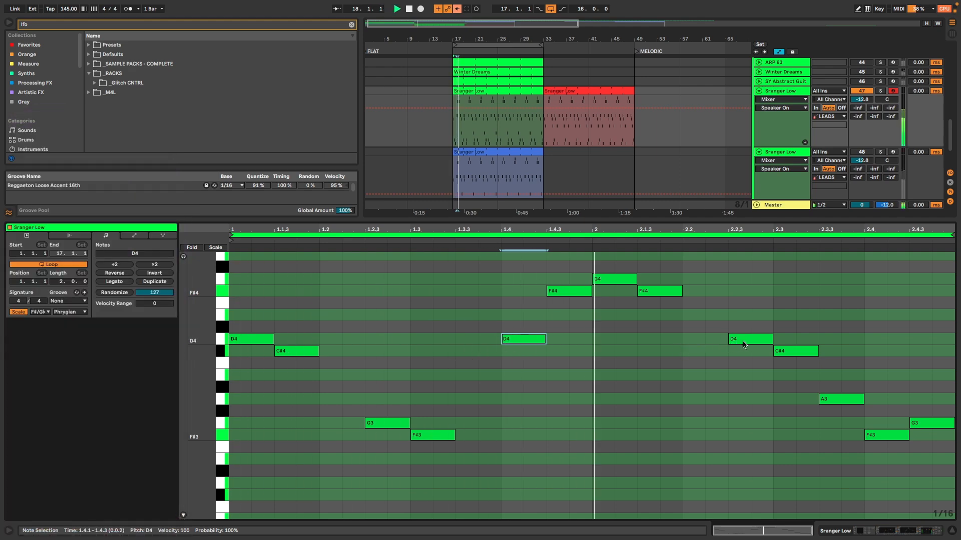
{"action": "key", "text": "space"}
{"action": "left_click_drag", "start_coordinate": [744, 345], "coordinate": [771, 339]}
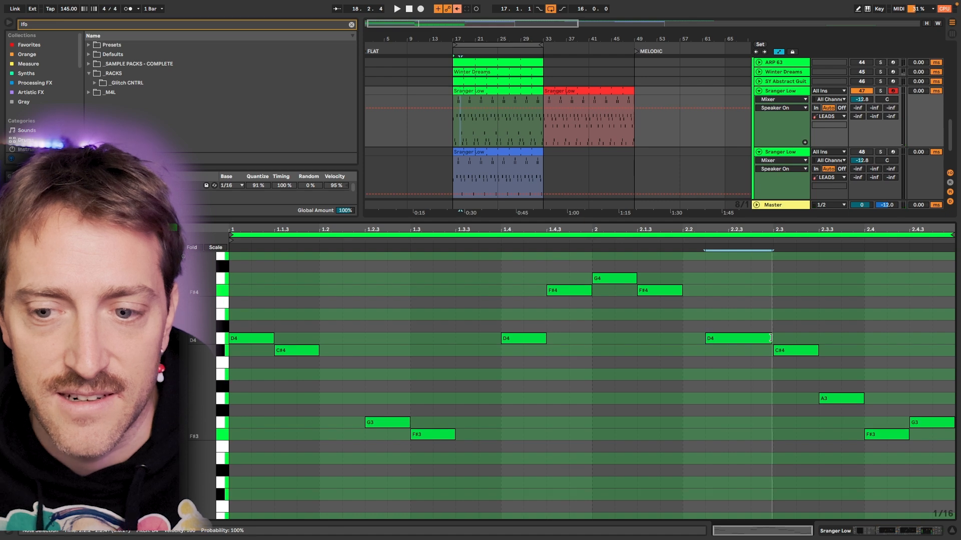
{"action": "key", "text": "space"}
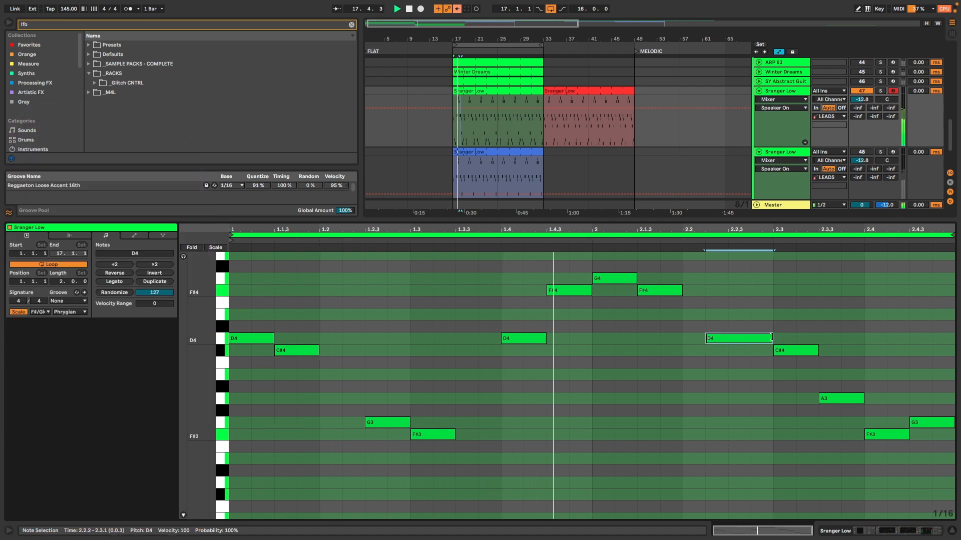
{"action": "key", "text": "space"}
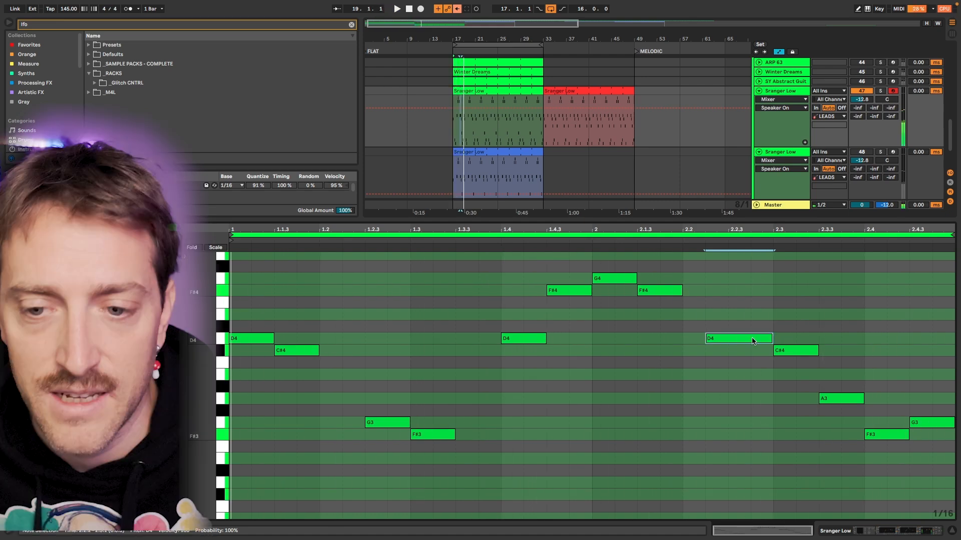
{"action": "left_click_drag", "start_coordinate": [771, 340], "coordinate": [747, 339]}
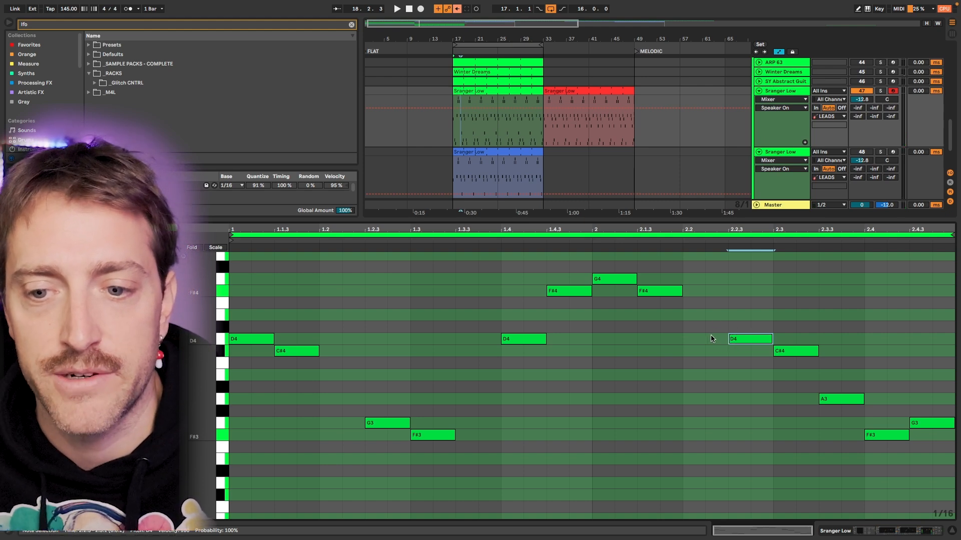
Step: Add a D4 note at 2.2.2 just before the existing D4, shorten it to slightly under a sixteenth, and audition it
{"action": "double_click", "coordinate": [716, 339]}
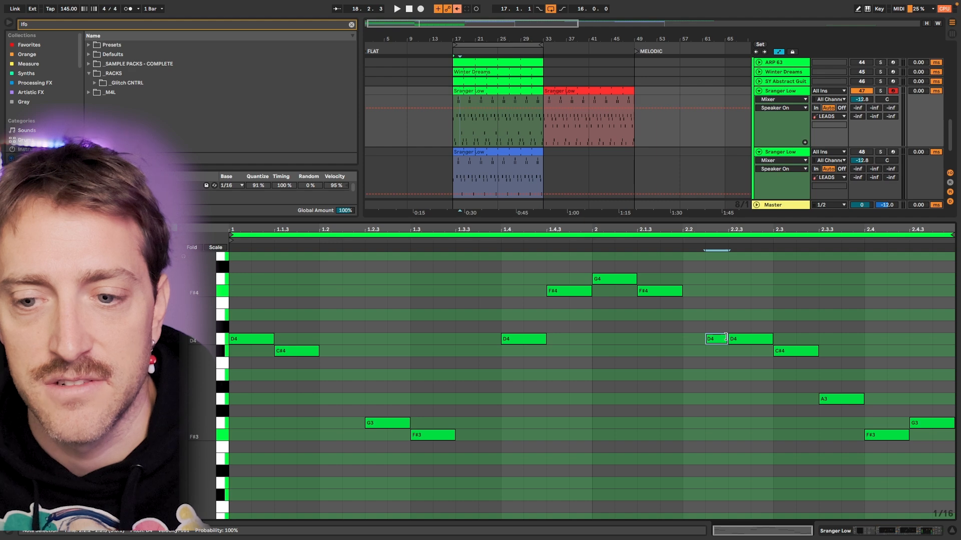
{"action": "left_click_drag", "start_coordinate": [725, 338], "coordinate": [722, 338]}
{"action": "key", "text": "space"}
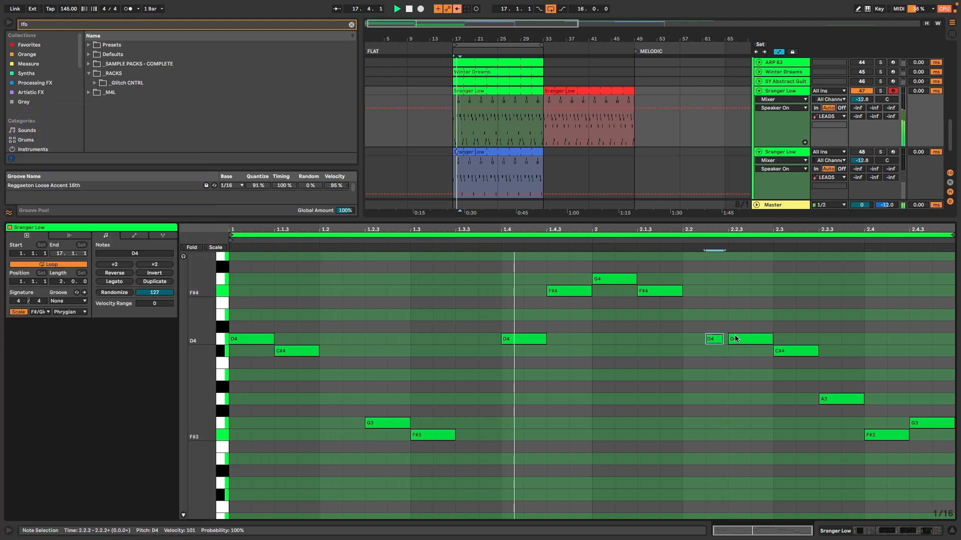
Step: Move the short and long D4 notes a sixteenth later to start at 2.2.3 and 2.2.4, and audition the clip
{"action": "scroll", "coordinate": [728, 338], "scroll_direction": "up", "scroll_amount": 1}
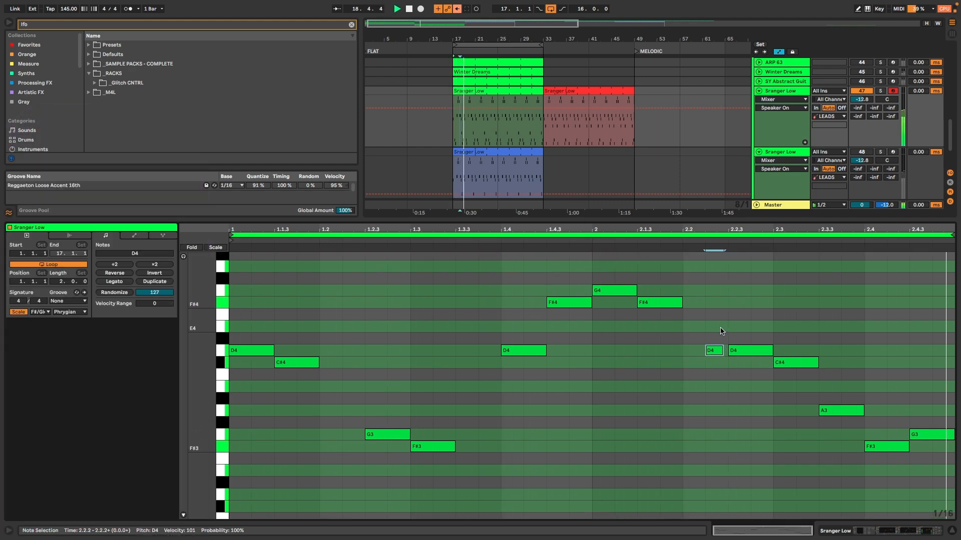
{"action": "left_click_drag", "start_coordinate": [719, 350], "coordinate": [789, 349]}
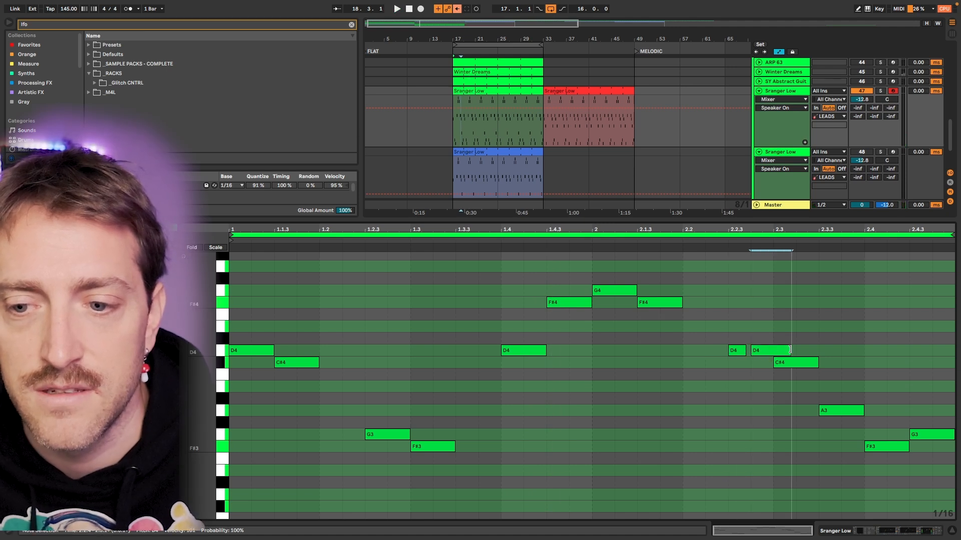
{"action": "key", "text": "space"}
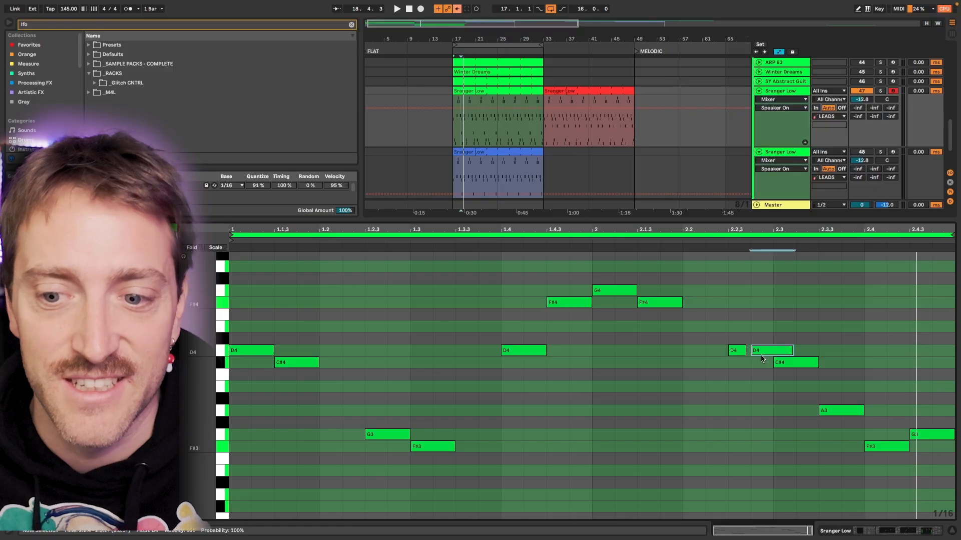
Step: Try splitting the F#4 note at 2.1.3 into two sixteenth notes and audition the result
{"action": "scroll", "coordinate": [761, 355], "scroll_direction": "down", "scroll_amount": 1}
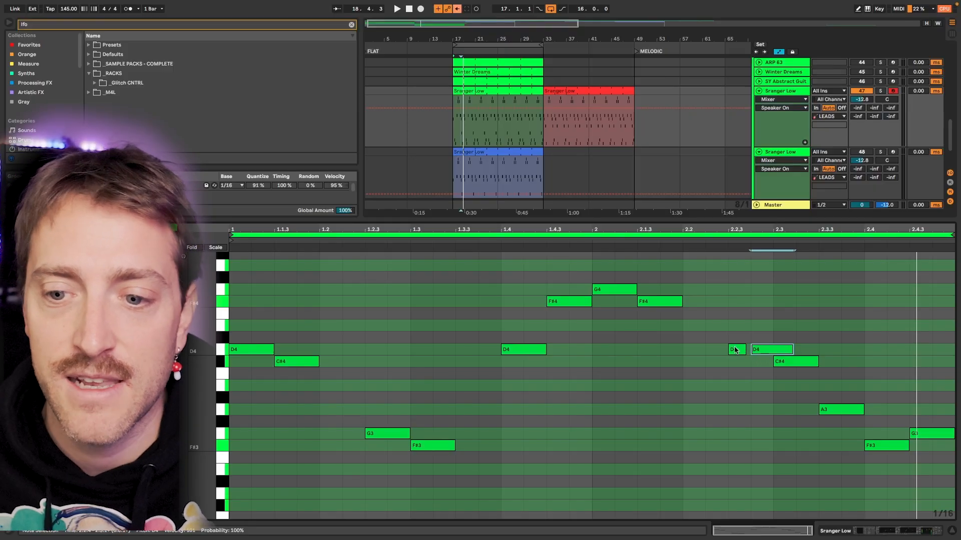
{"action": "double_click", "coordinate": [667, 306]}
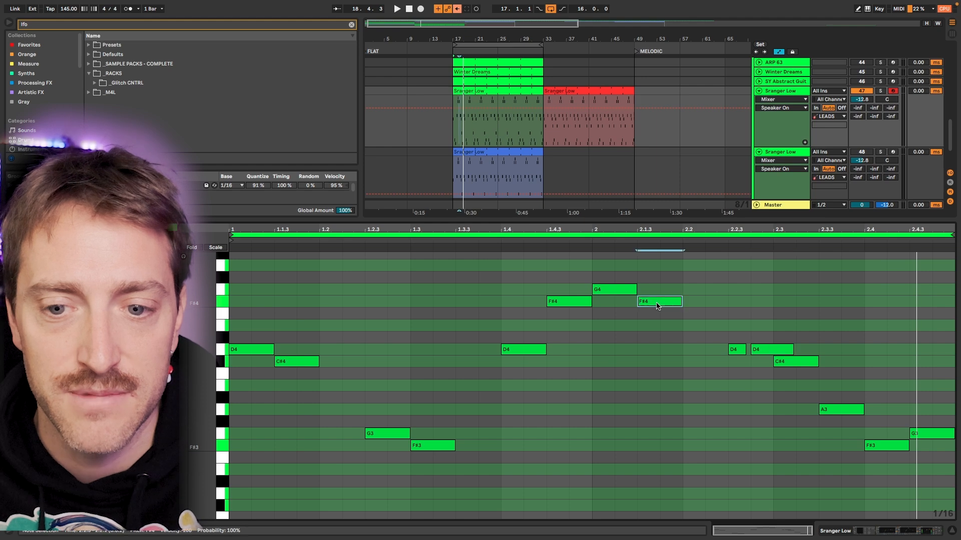
{"action": "left_click_drag", "start_coordinate": [653, 307], "coordinate": [684, 306]}
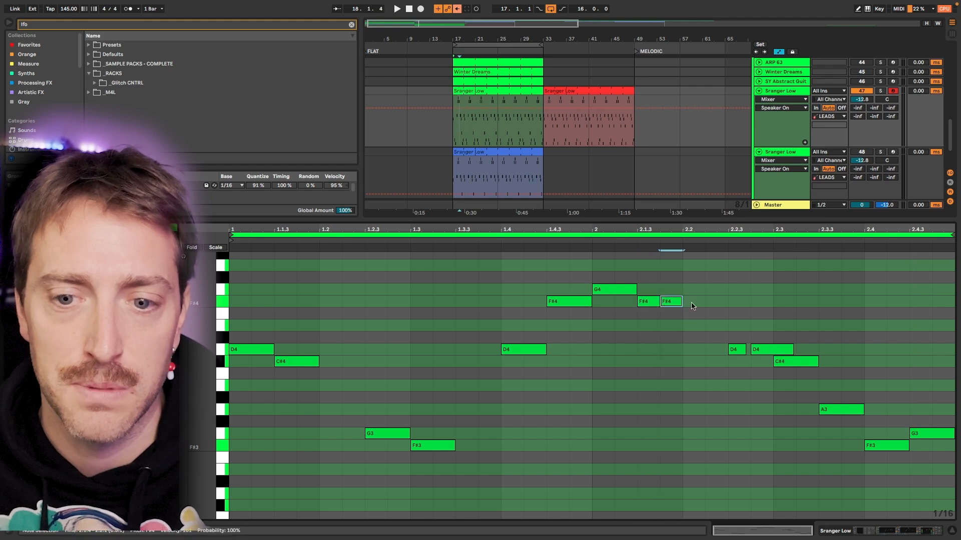
{"action": "key", "text": "space"}
Step: Shorten all notes in the clip slightly so gaps separate consecutive notes, and audition the phrase
{"action": "scroll", "coordinate": [725, 325], "scroll_direction": "up", "scroll_amount": 1}
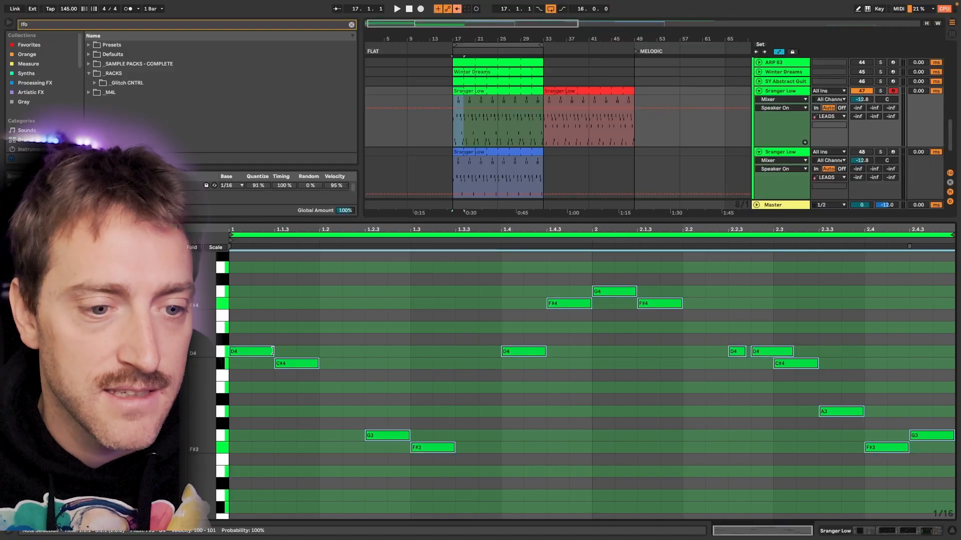
{"action": "left_click_drag", "start_coordinate": [273, 351], "coordinate": [265, 351]}
{"action": "key", "text": "space"}
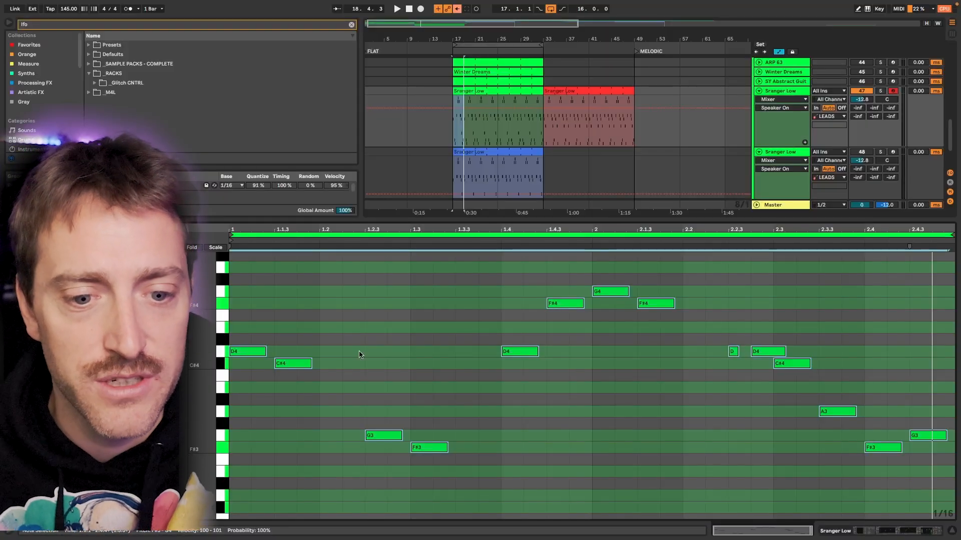
Step: Lengthen the G3 note at 1.2.3 and the G4 note at bar 2 so each overlaps the F# that follows it
{"action": "left_click", "coordinate": [344, 338]}
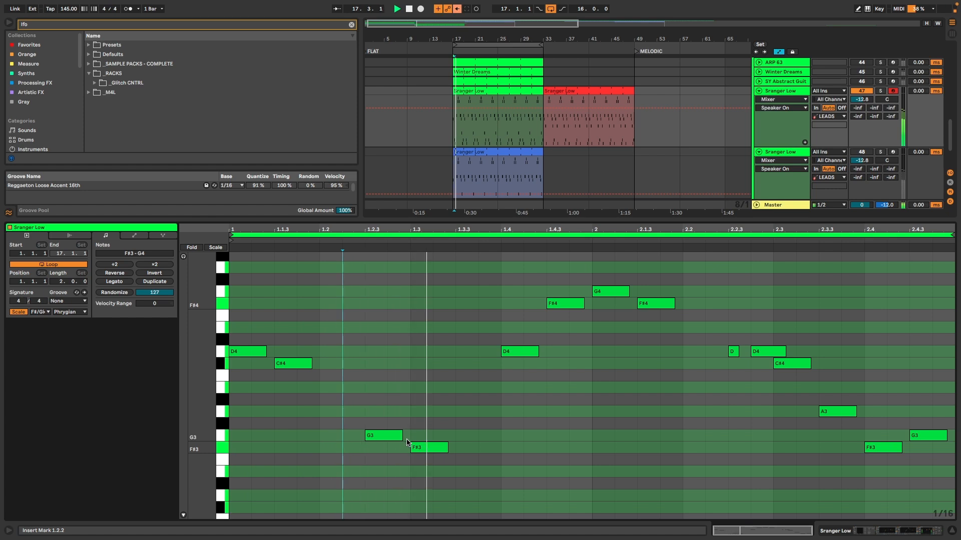
{"action": "left_click_drag", "start_coordinate": [403, 436], "coordinate": [418, 434]}
{"action": "key", "text": "space"}
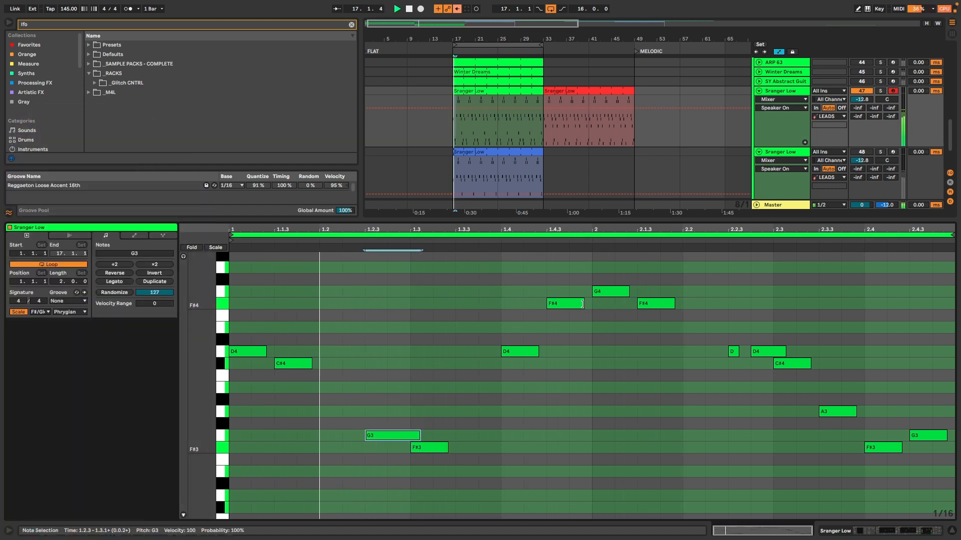
{"action": "left_click_drag", "start_coordinate": [628, 292], "coordinate": [645, 292]}
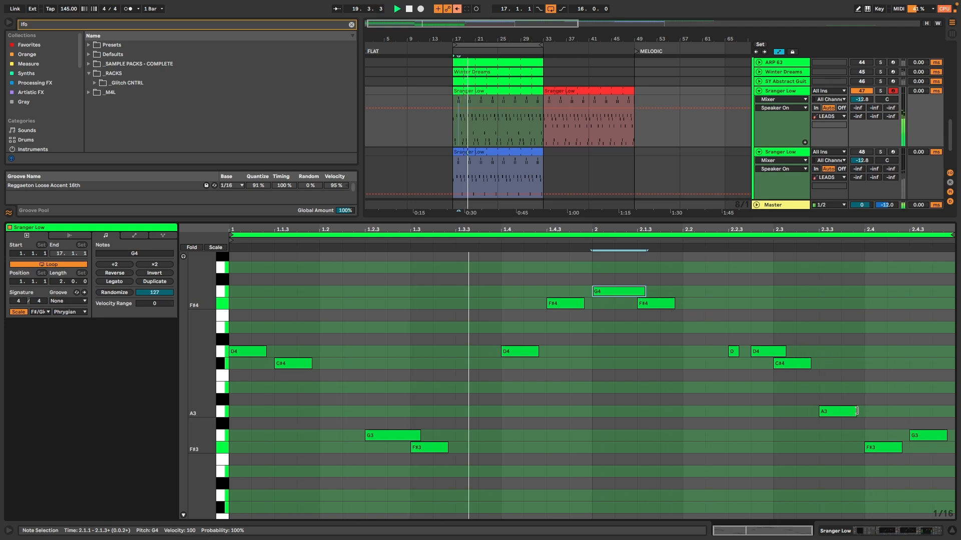
Step: Try lengthening the A3 note, undo that, and lengthen the F#3 at 2.4 to overlap the following G3
{"action": "left_click_drag", "start_coordinate": [855, 412], "coordinate": [869, 411]}
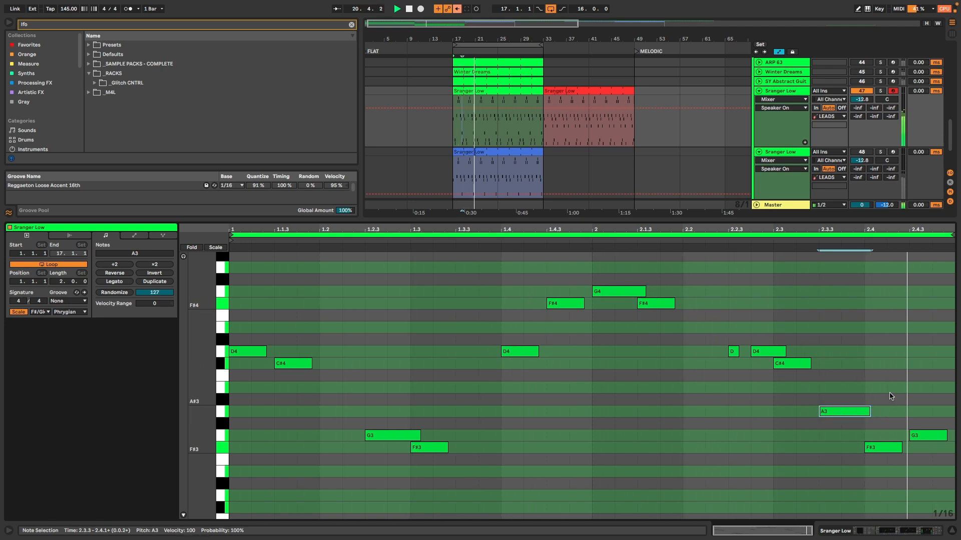
{"action": "key", "text": "super+z"}
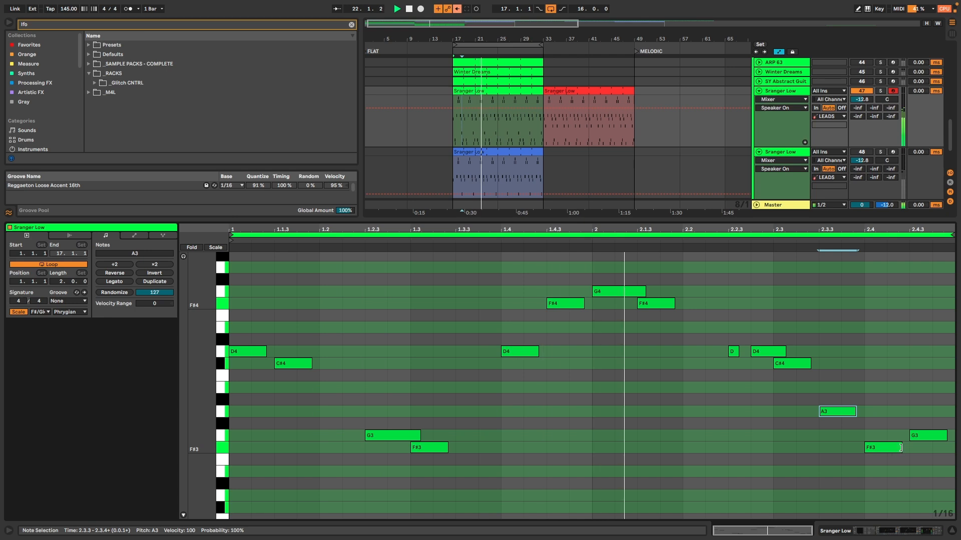
{"action": "left_click_drag", "start_coordinate": [902, 448], "coordinate": [921, 450]}
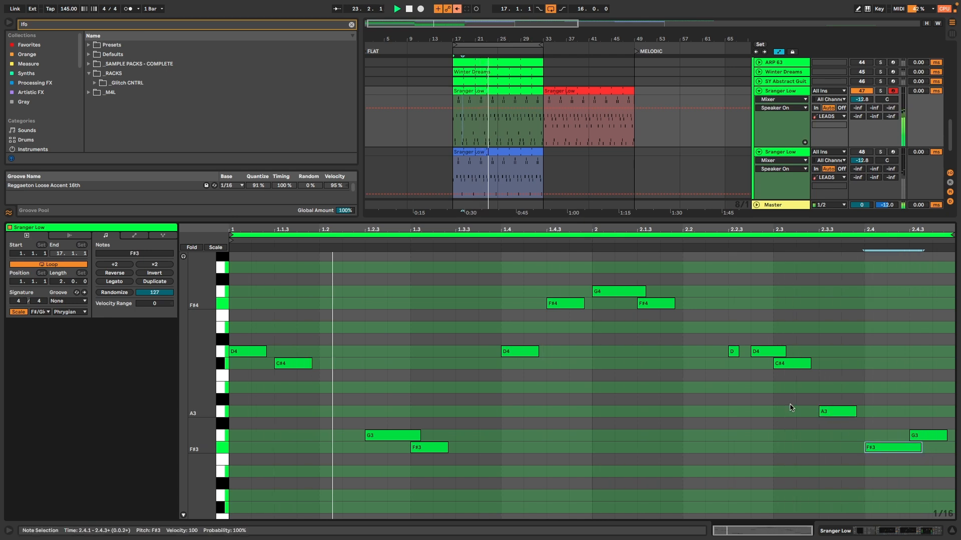
Step: Show the green and blue Sranger Low clips together in the note editor and examine where their notes differ
{"action": "left_click", "coordinate": [532, 142]}
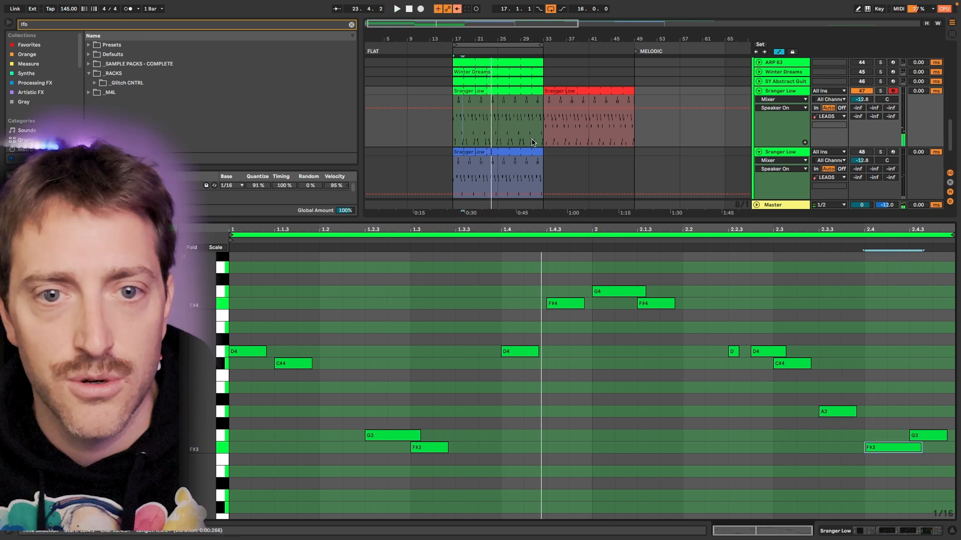
{"action": "left_click", "coordinate": [507, 92]}
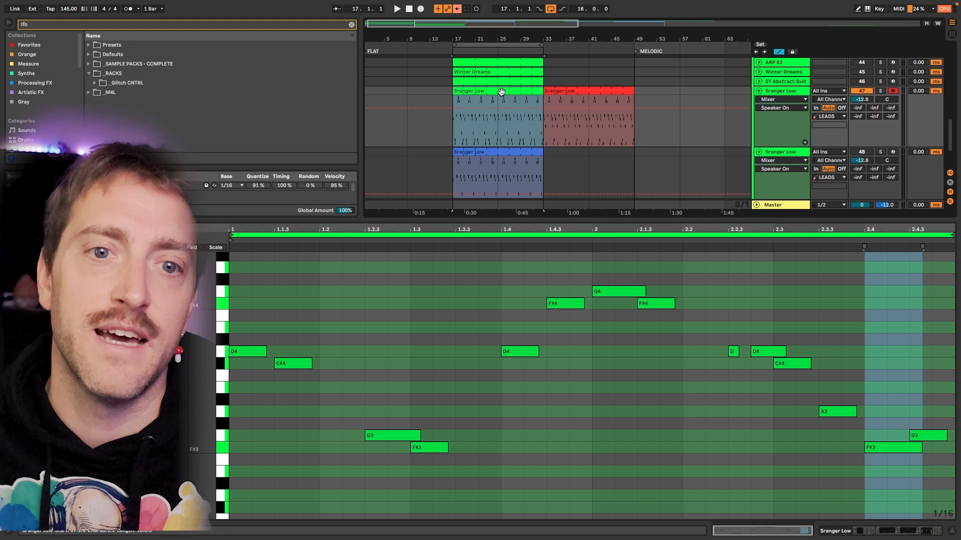
{"action": "left_click", "coordinate": [505, 151]}
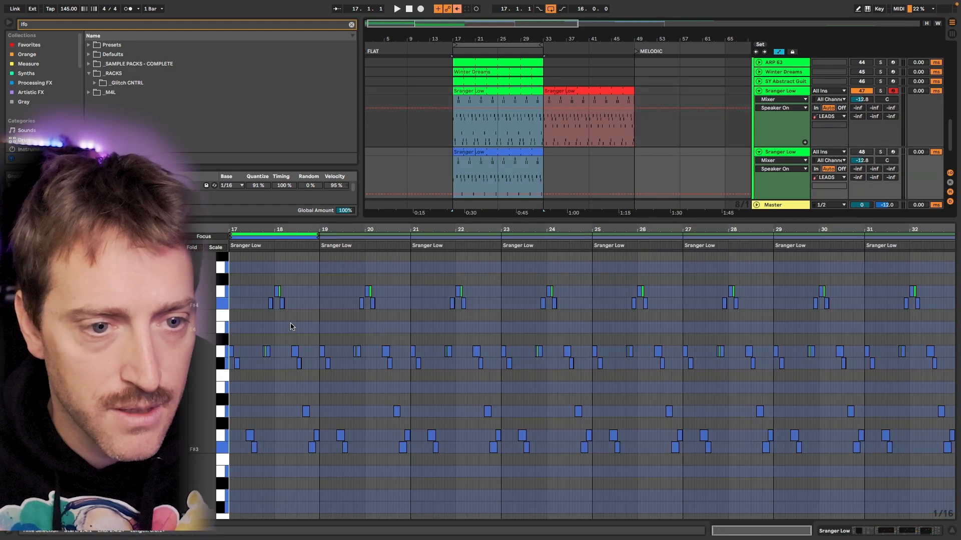
{"action": "scroll", "coordinate": [291, 326], "scroll_direction": "up", "scroll_amount": 5}
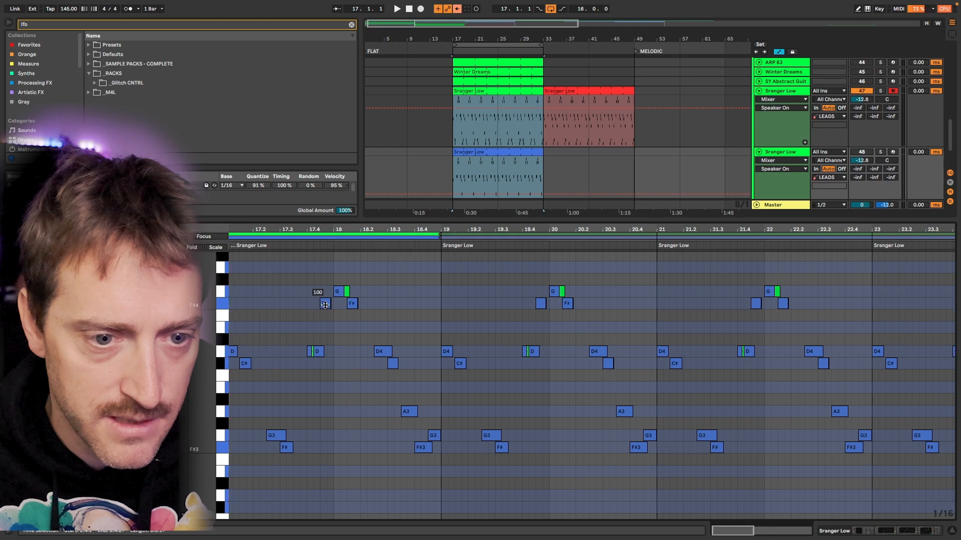
{"action": "scroll", "coordinate": [325, 305], "scroll_direction": "up", "scroll_amount": 5}
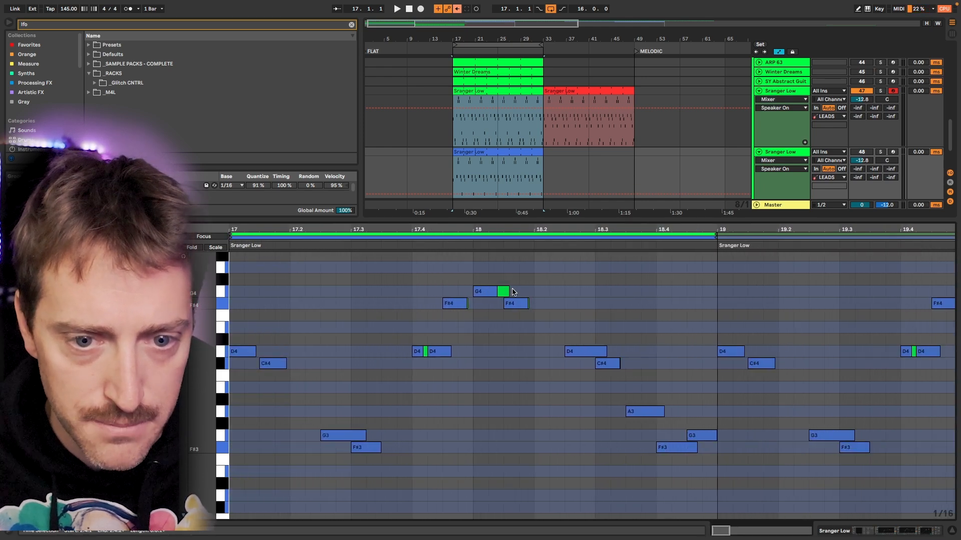
{"action": "scroll", "coordinate": [417, 295], "scroll_direction": "down", "scroll_amount": 5}
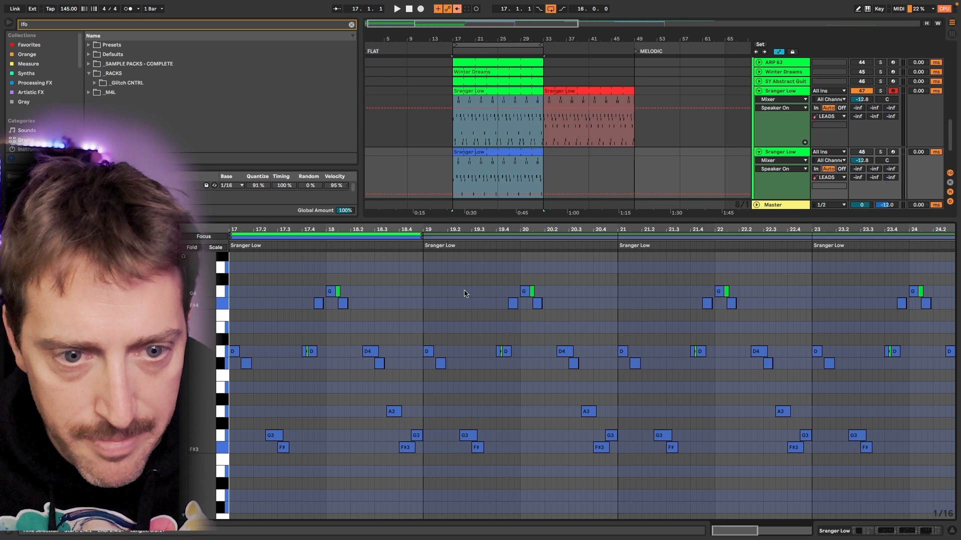
Step: Switch the editing focus between the green and blue clips and compare their note lengths and overlaps around bars 18 to 19
{"action": "left_click", "coordinate": [405, 235]}
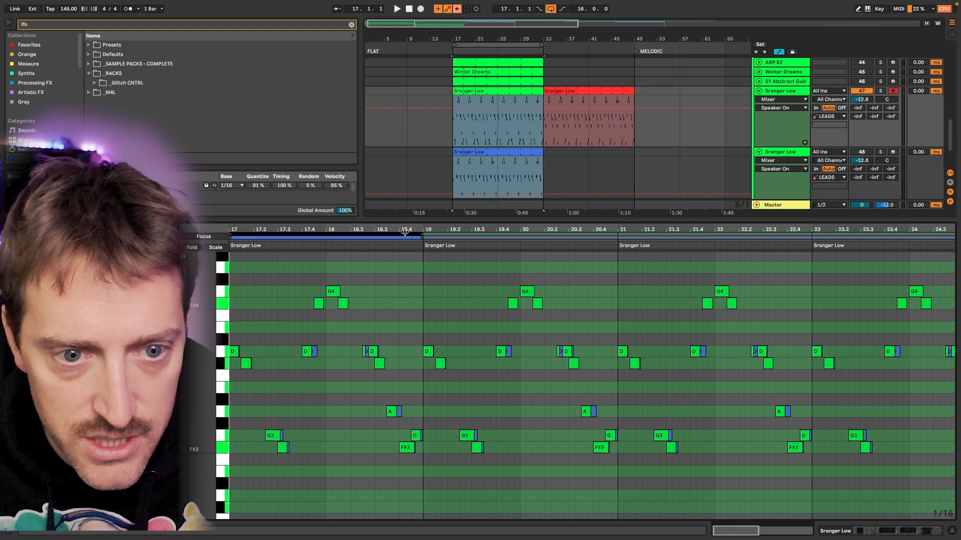
{"action": "left_click", "coordinate": [404, 238]}
{"action": "left_click", "coordinate": [404, 233]}
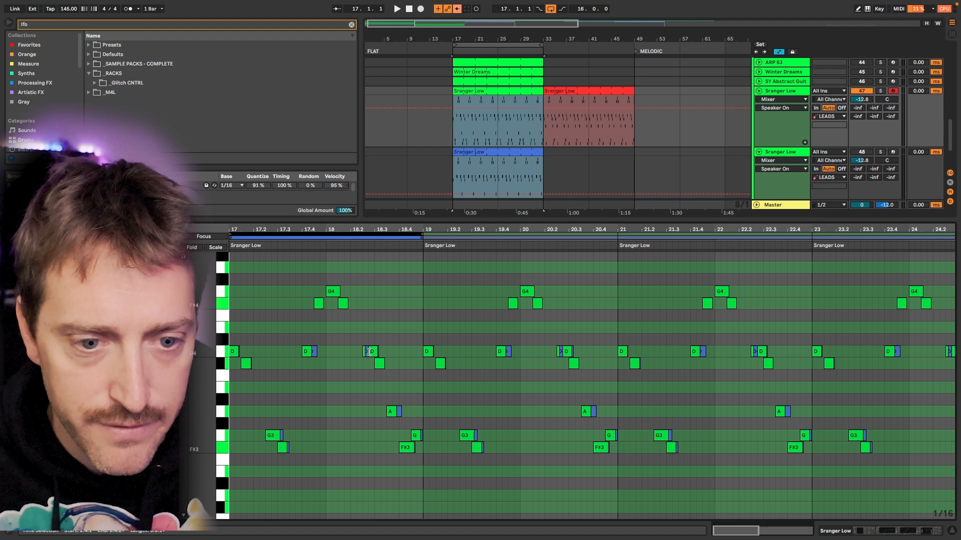
{"action": "scroll", "coordinate": [368, 352], "scroll_direction": "up", "scroll_amount": 5}
{"action": "left_click", "coordinate": [385, 235]}
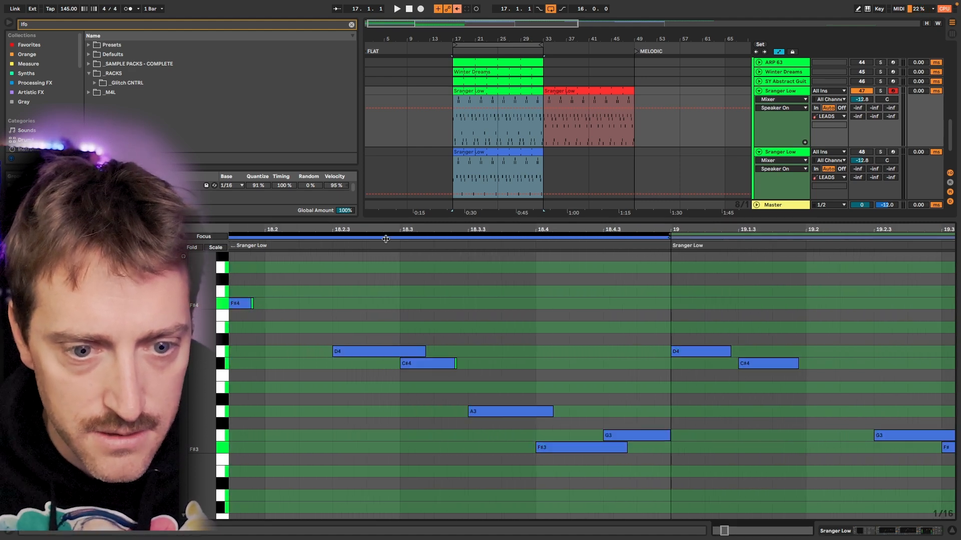
{"action": "left_click", "coordinate": [387, 233]}
{"action": "left_click", "coordinate": [388, 233]}
{"action": "left_click", "coordinate": [345, 316]}
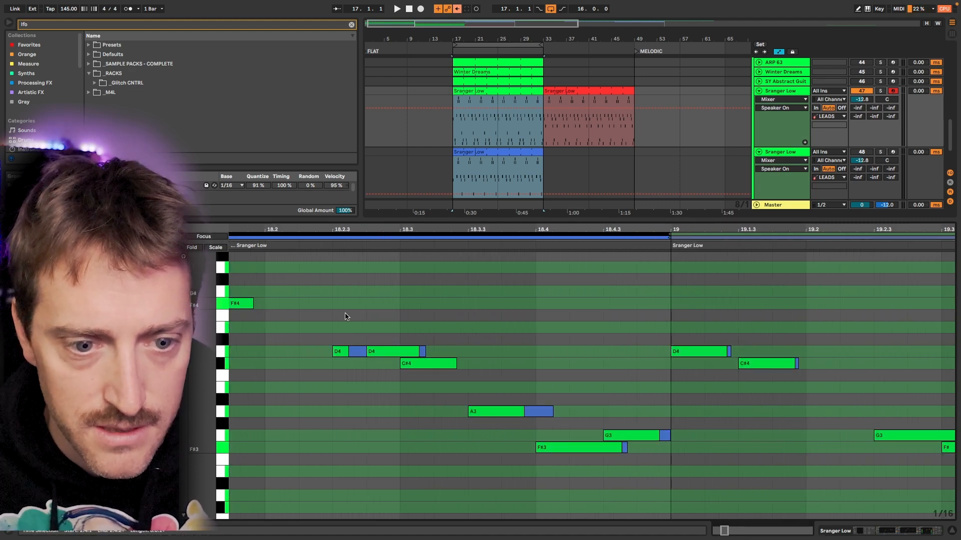
Step: Place the blue clip at bar 33 after the green one, move the red clip to the lower track, and play a 32-bar loop across both
{"action": "scroll", "coordinate": [463, 160], "scroll_direction": "down", "scroll_amount": 3}
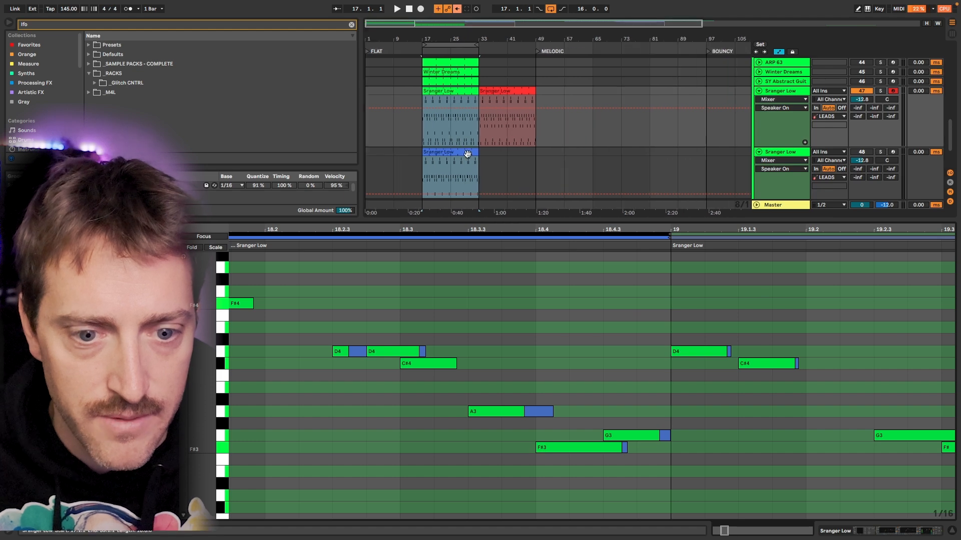
{"action": "left_click", "coordinate": [466, 152]}
{"action": "scroll", "coordinate": [516, 359], "scroll_direction": "down", "scroll_amount": 1}
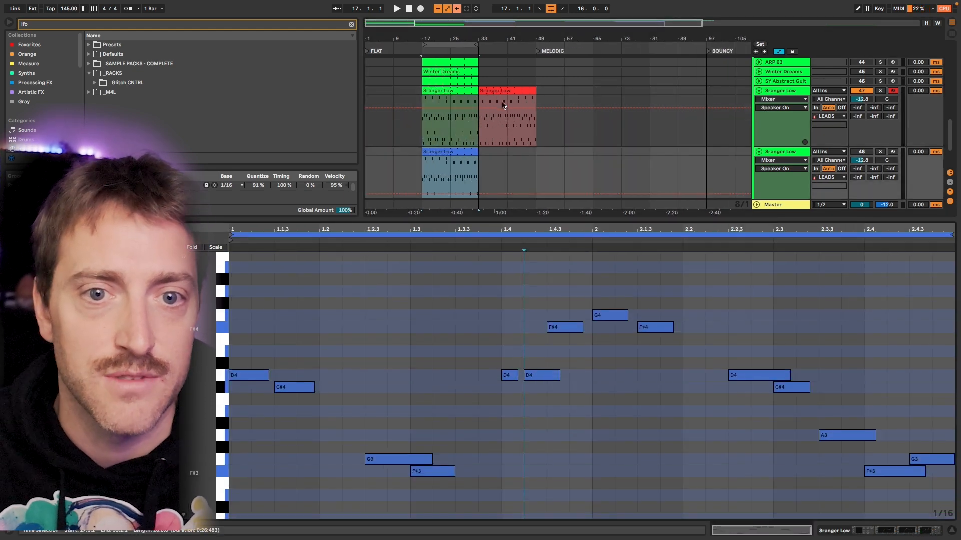
{"action": "left_click_drag", "start_coordinate": [506, 90], "coordinate": [515, 124]}
{"action": "left_click", "coordinate": [457, 93]}
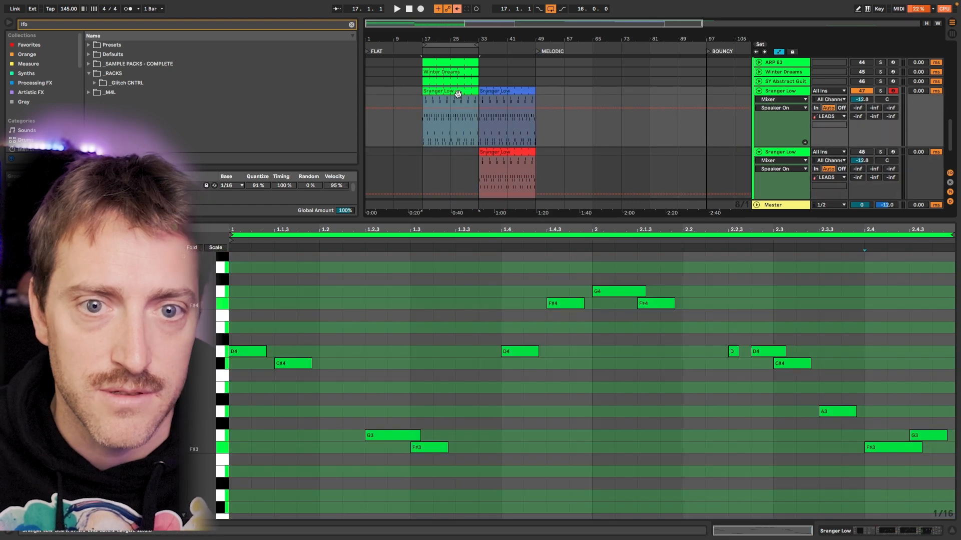
{"action": "left_click", "coordinate": [516, 90], "text": "shift"}
{"action": "key", "text": "space"}
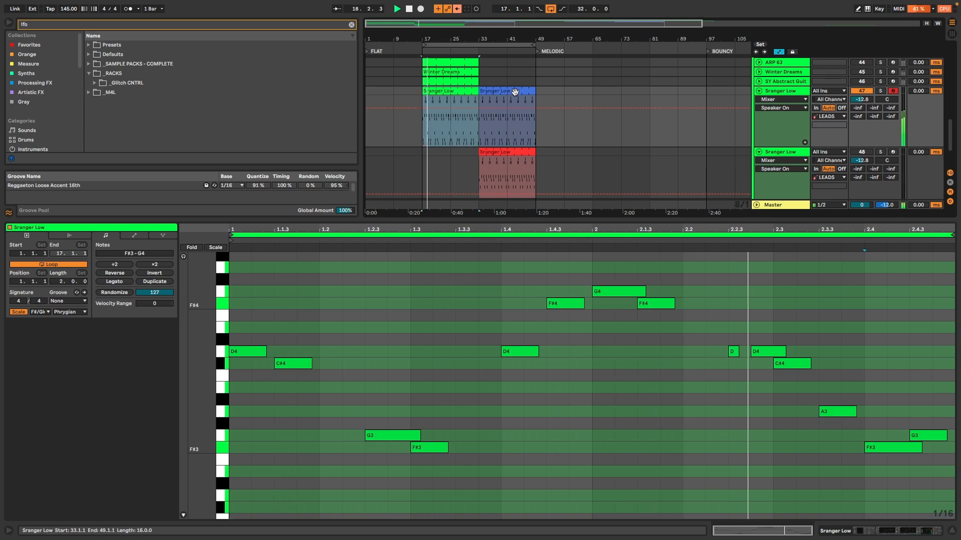
Step: Slightly lengthen the green clip's short D4 at 2.2.3 and replace its D4 at 1.4 with the blue clip's two D4 notes
{"action": "left_click", "coordinate": [733, 351]}
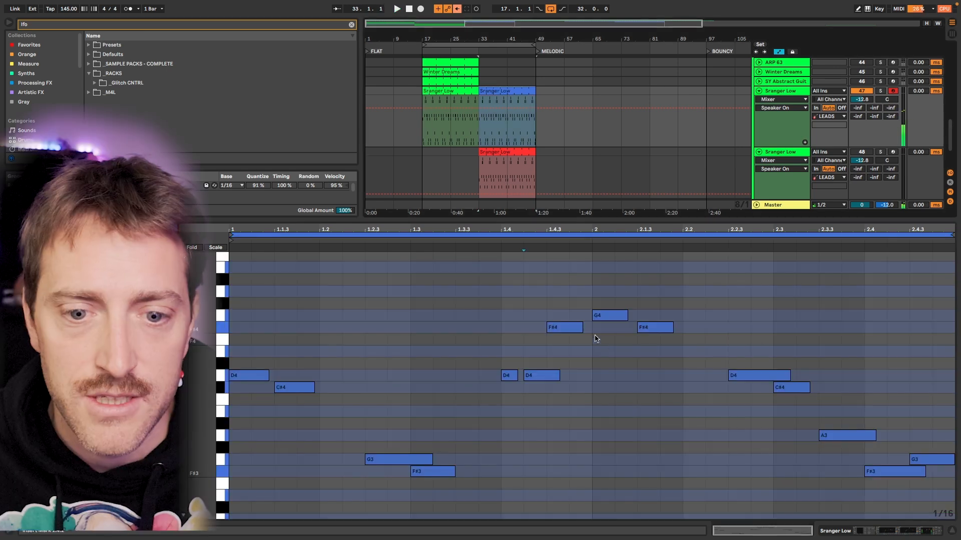
{"action": "left_click", "coordinate": [510, 376]}
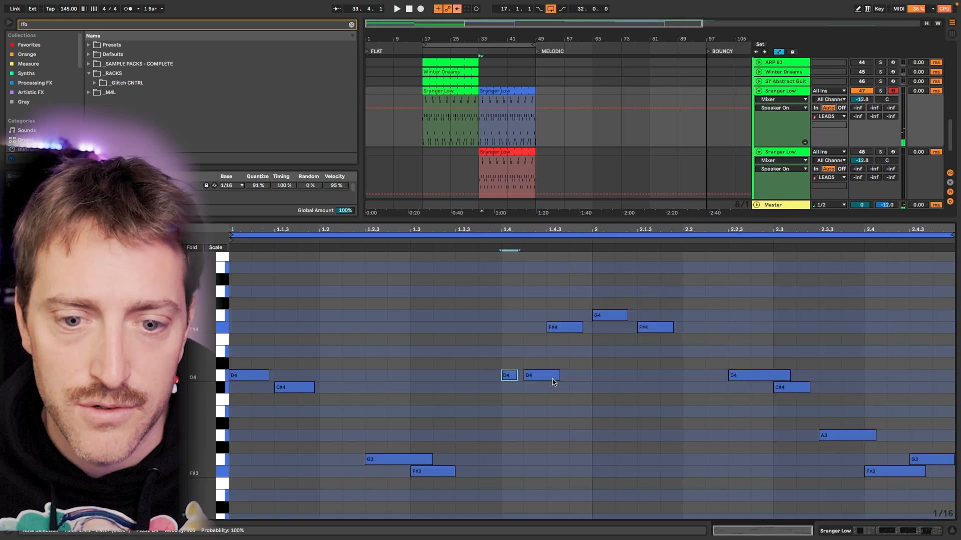
{"action": "left_click_drag", "start_coordinate": [514, 389], "coordinate": [534, 369]}
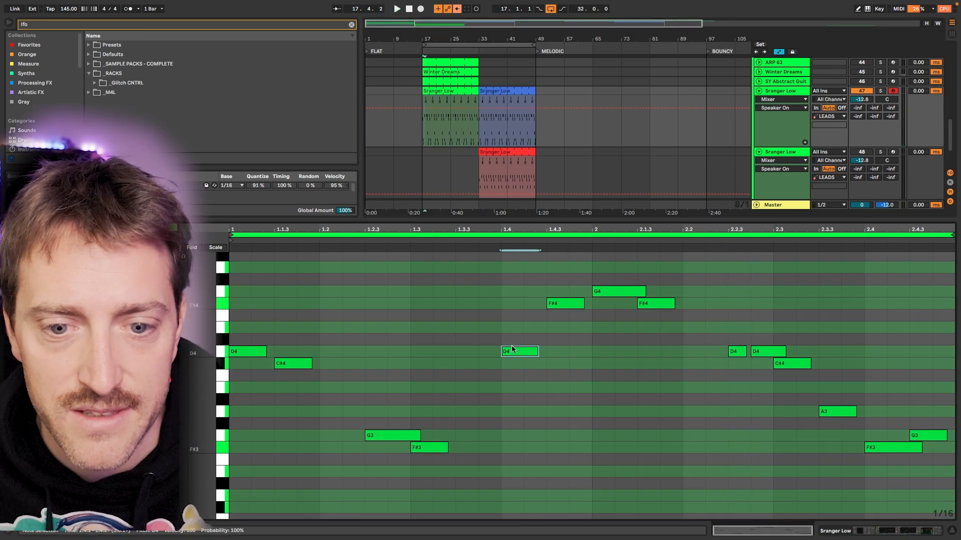
{"action": "key", "text": "super+v"}
Step: Play the green pattern and extend the D4 at 2.2.3 into one long note overlapping the C#4 at 2.3
{"action": "key", "text": "space"}
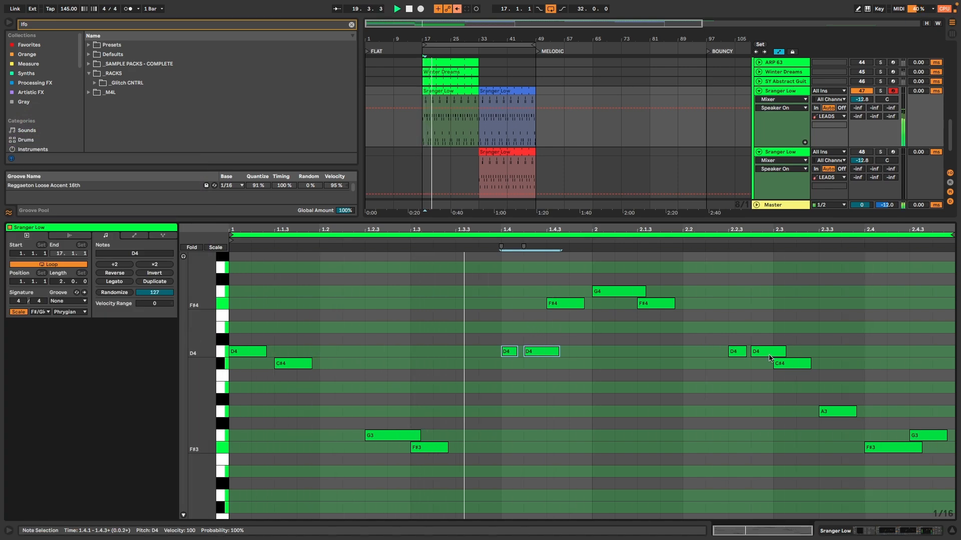
{"action": "left_click_drag", "start_coordinate": [744, 352], "coordinate": [781, 353]}
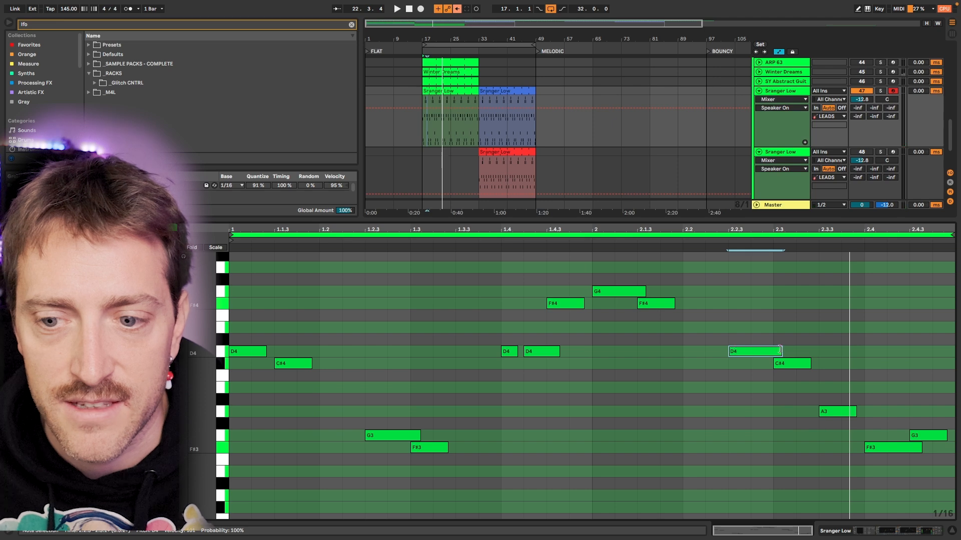
Step: Place the blue clip beneath the green one at bar 17 and compare their notes together in the note editor
{"action": "left_click_drag", "start_coordinate": [500, 91], "coordinate": [447, 169]}
{"action": "left_click", "coordinate": [448, 92]}
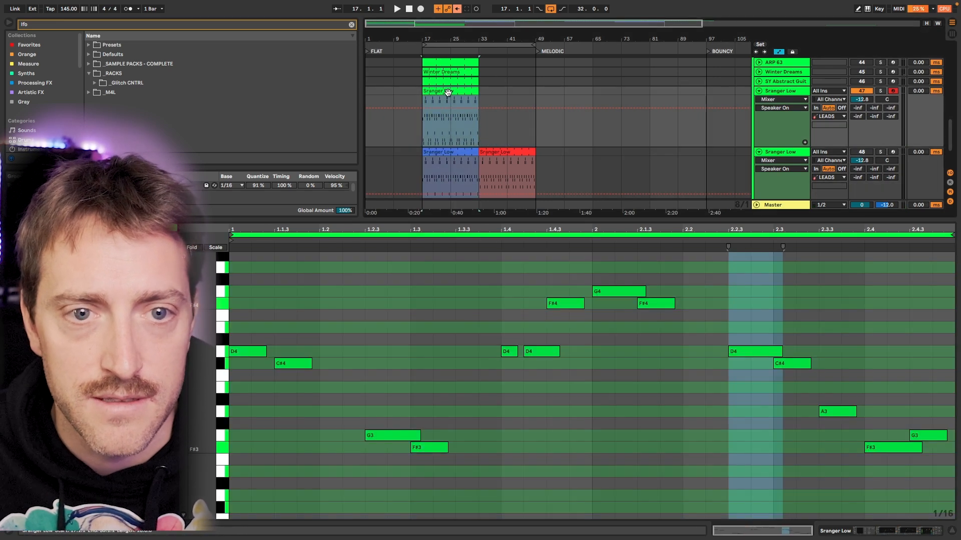
{"action": "left_click", "coordinate": [450, 150]}
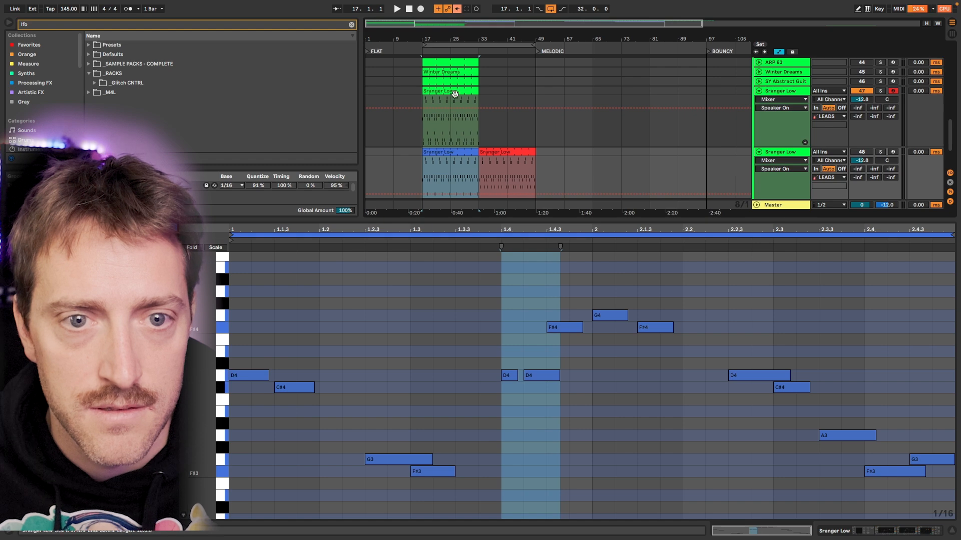
{"action": "left_click", "coordinate": [454, 94]}
{"action": "left_click", "coordinate": [450, 152], "text": "shift"}
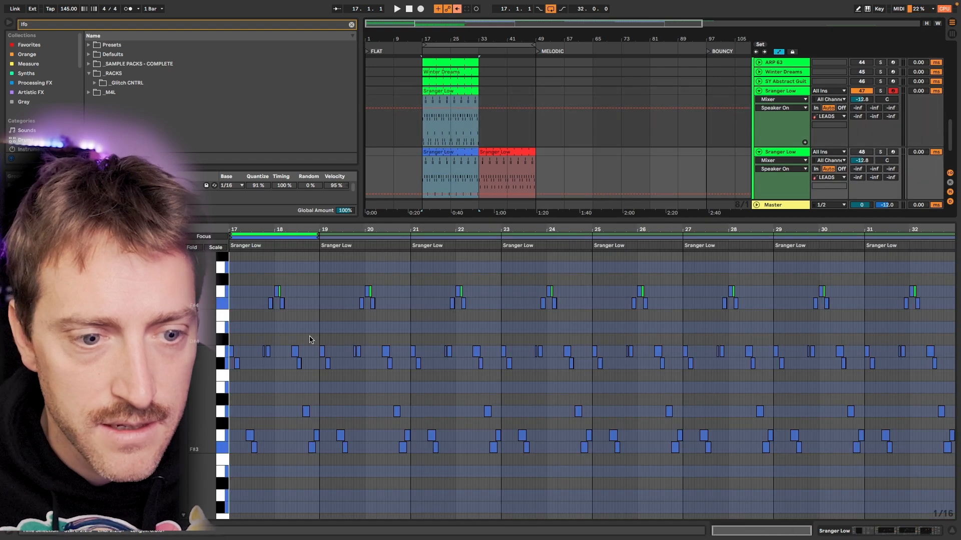
{"action": "scroll", "coordinate": [267, 338], "scroll_direction": "up", "scroll_amount": 10}
{"action": "scroll", "coordinate": [267, 338], "scroll_direction": "left", "scroll_amount": 5}
{"action": "scroll", "coordinate": [345, 335], "scroll_direction": "down", "scroll_amount": 5}
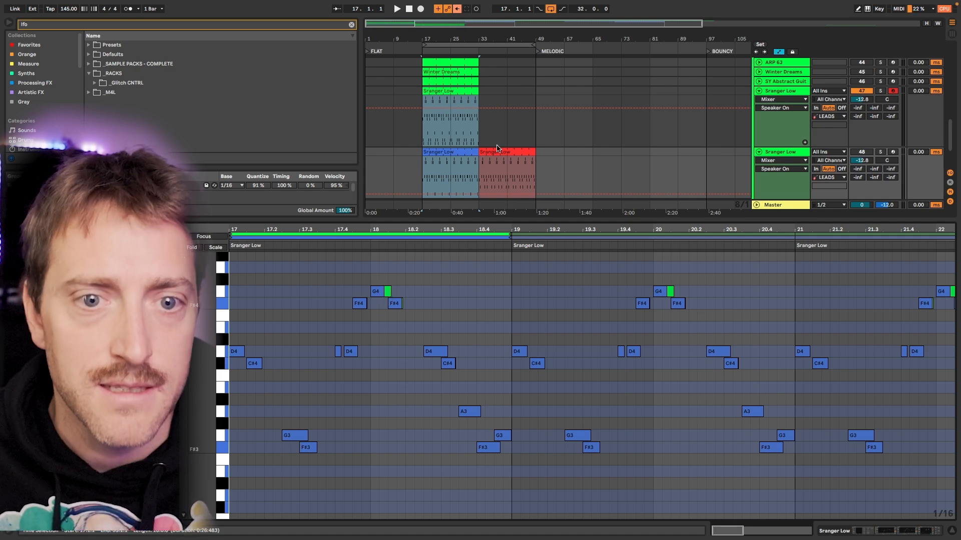
Step: Move the blue clip to bar 33 on the upper track, place the red clip beneath the green one at bar 17, and show green and red together
{"action": "left_click", "coordinate": [462, 150]}
{"action": "mouse_move", "coordinate": [460, 153]}
{"action": "left_mouse_down"}
{"action": "mouse_move", "coordinate": [514, 141]}
{"action": "mouse_move", "coordinate": [451, 153]}
{"action": "left_mouse_up"}
{"action": "left_click", "coordinate": [452, 90], "text": "shift"}
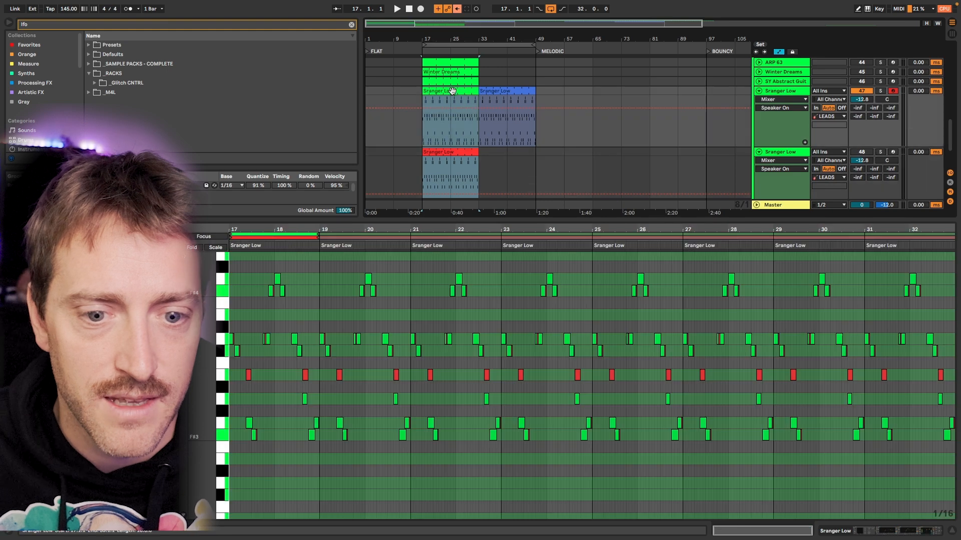
Step: Compare the green and red clips' notes across bars 17 to 19, switching the editing focus between the two
{"action": "scroll", "coordinate": [370, 421], "scroll_direction": "up", "scroll_amount": 5}
{"action": "scroll", "coordinate": [340, 400], "scroll_direction": "right", "scroll_amount": 3}
{"action": "scroll", "coordinate": [331, 390], "scroll_direction": "left", "scroll_amount": 3}
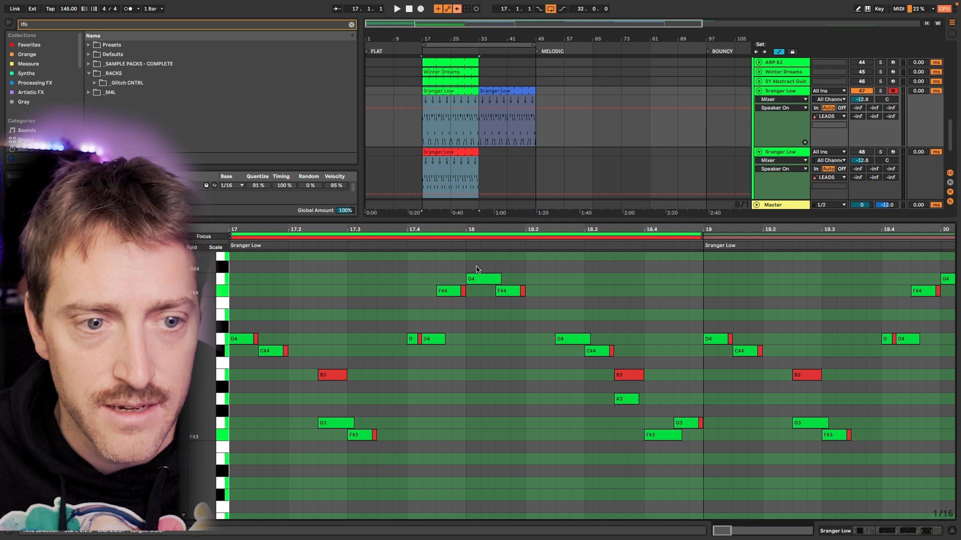
{"action": "left_click", "coordinate": [356, 238]}
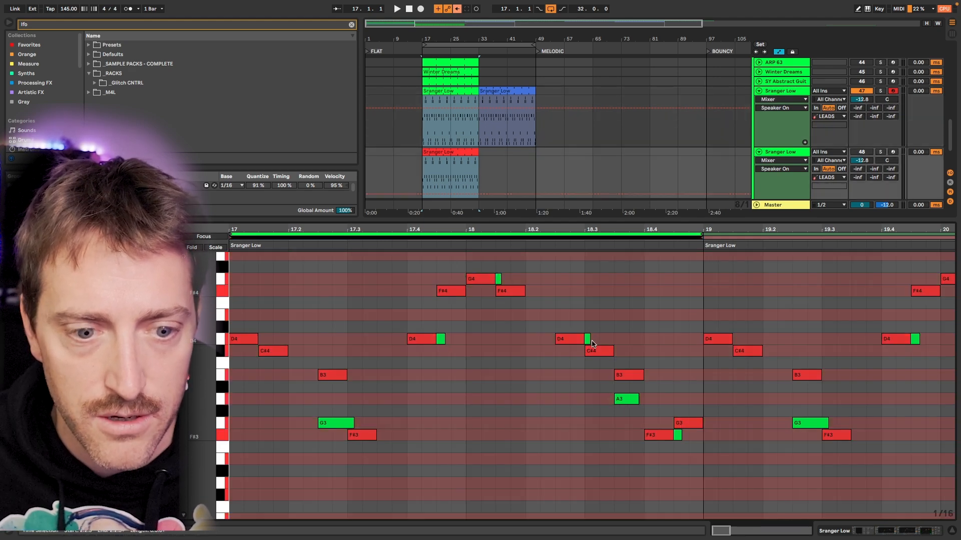
{"action": "left_click", "coordinate": [400, 237]}
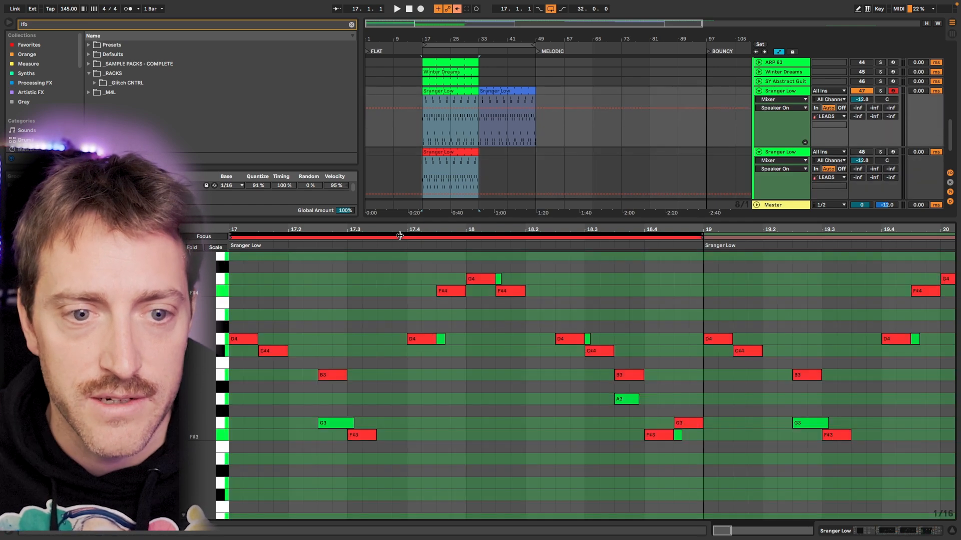